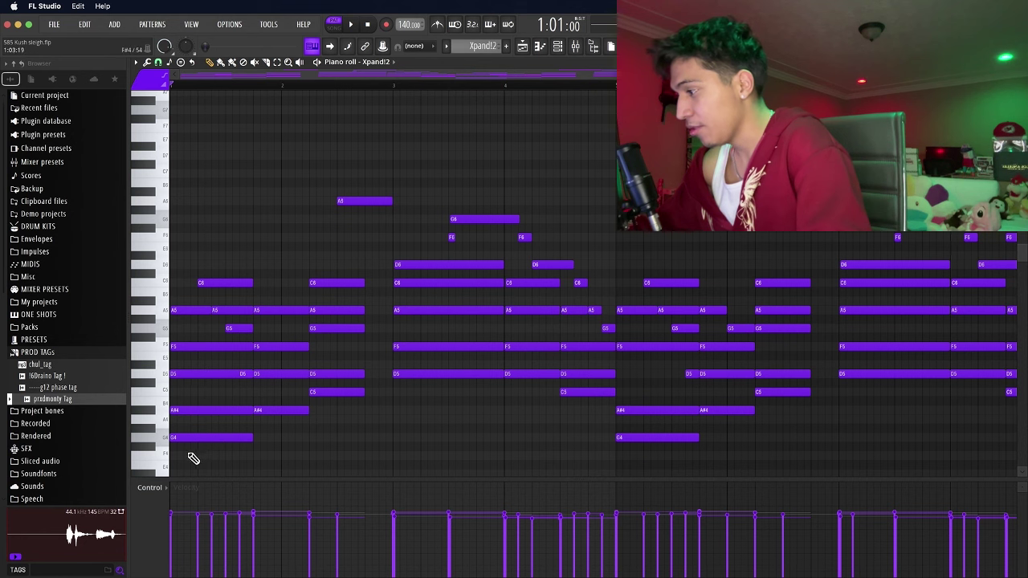
# Step: Select the chord notes on the first beat of the Xpand!2 progression
pyautogui.moveTo(187, 459); pyautogui.dragTo(173, 283)
# Step: Draw a new G2, A#2, D3, F3, A3 chord on beat one with Snap to scale checked
pyautogui.click(199, 373)
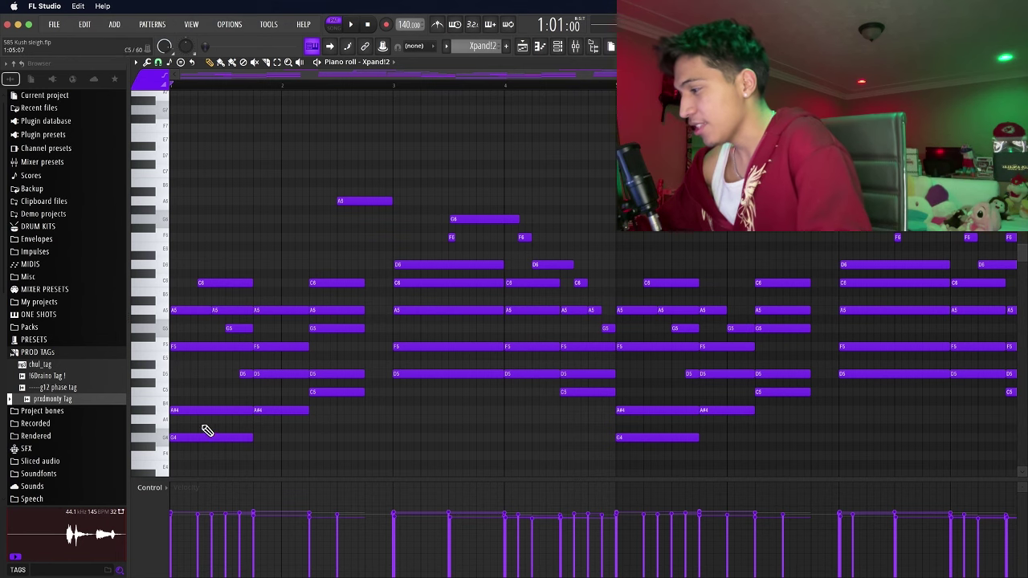
pyautogui.scroll(-5, 216, 433)
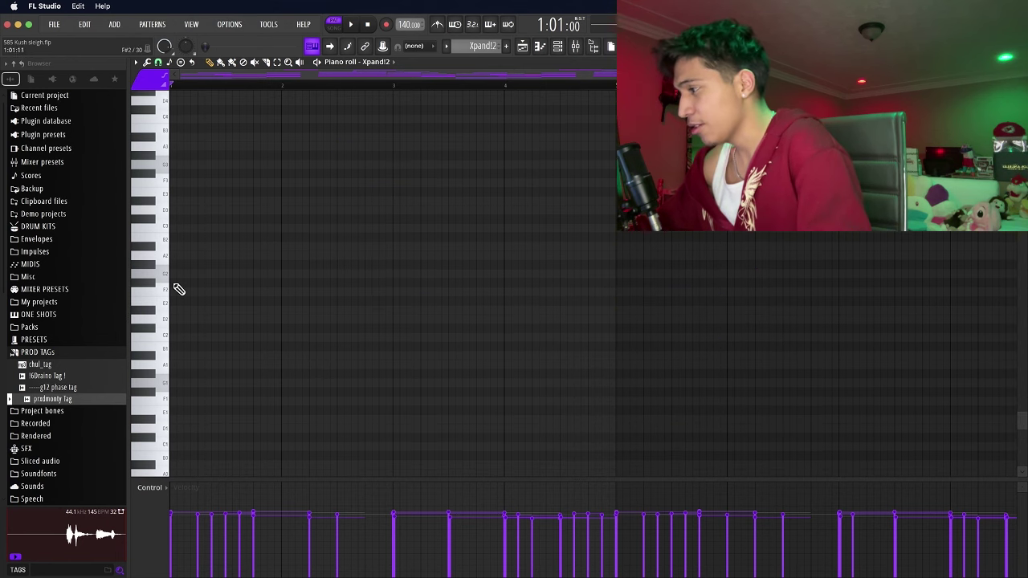
pyautogui.click(184, 274)
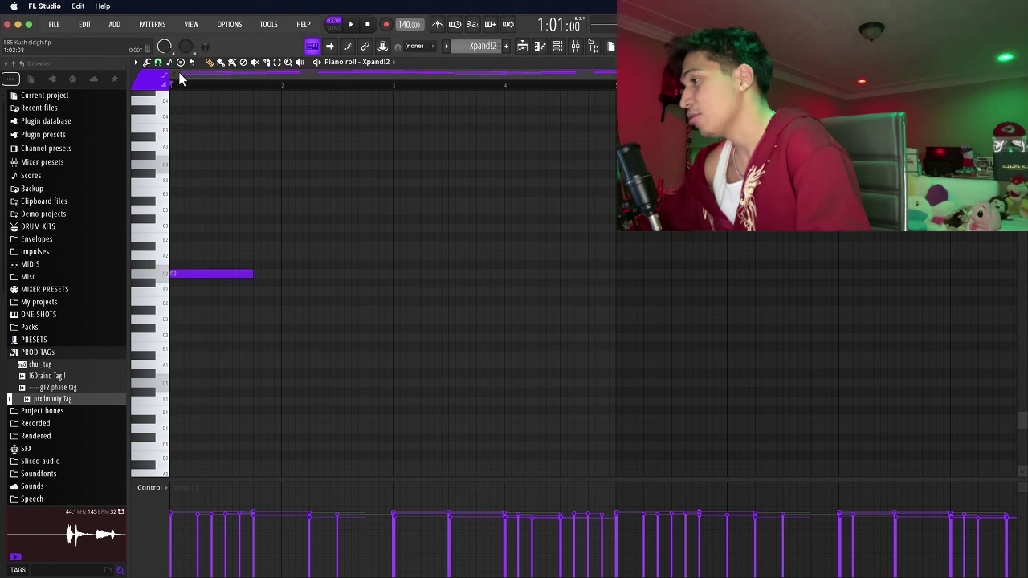
pyautogui.click(171, 64)
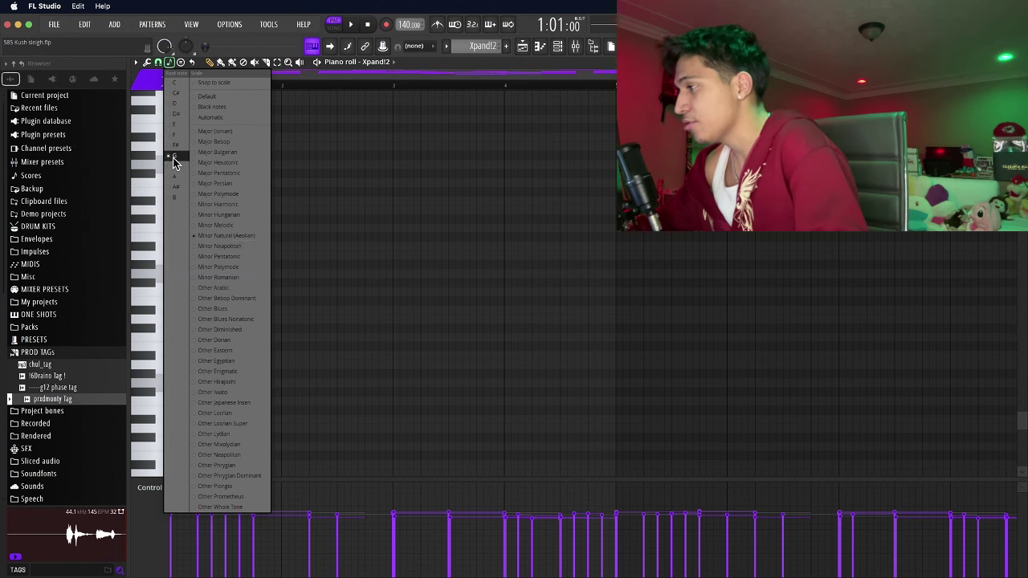
pyautogui.click(296, 177)
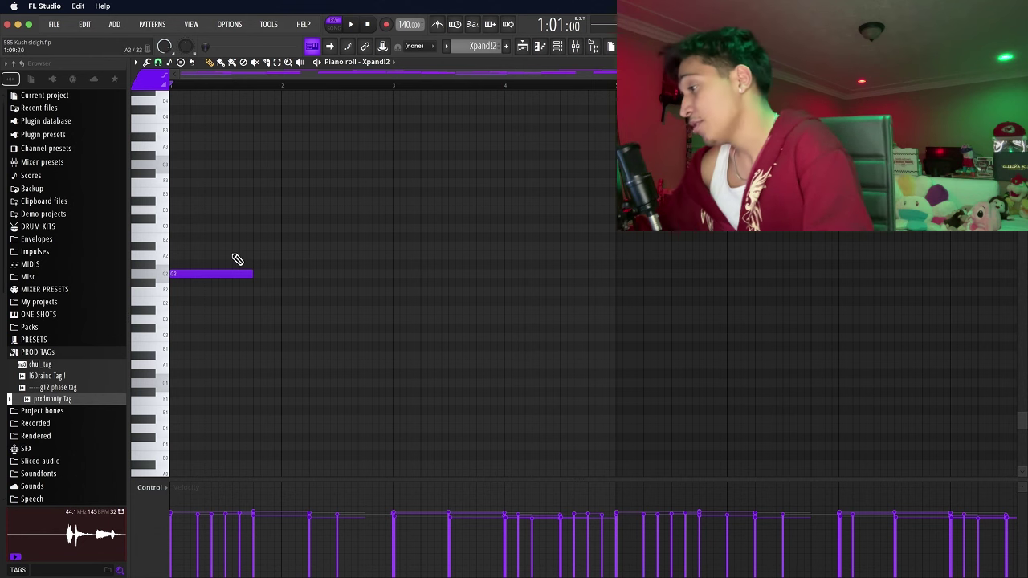
pyautogui.click(232, 246)
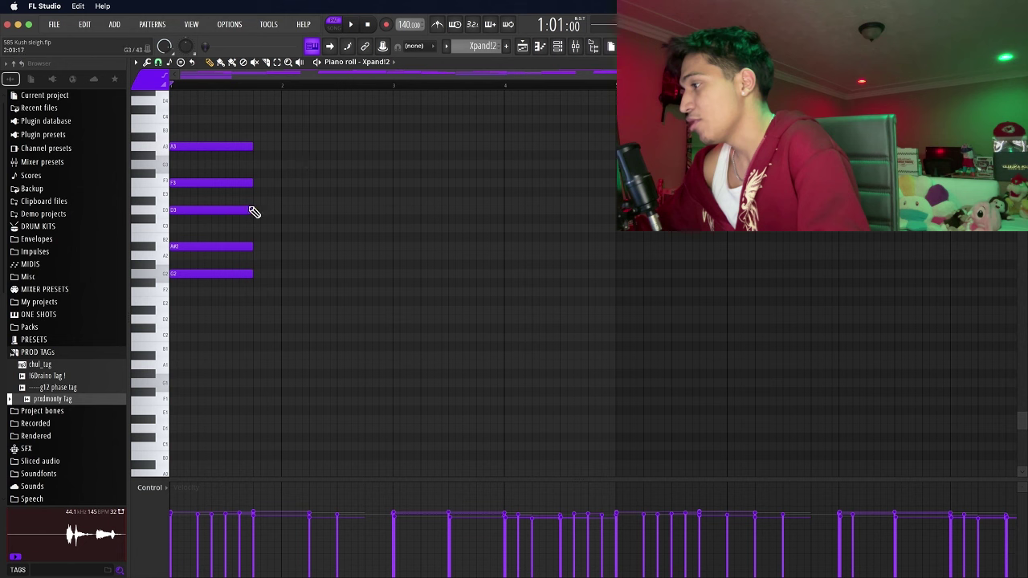
# Step: Transpose the new five-note chord up two octaves
pyautogui.hotkey('ctrl', 'a')
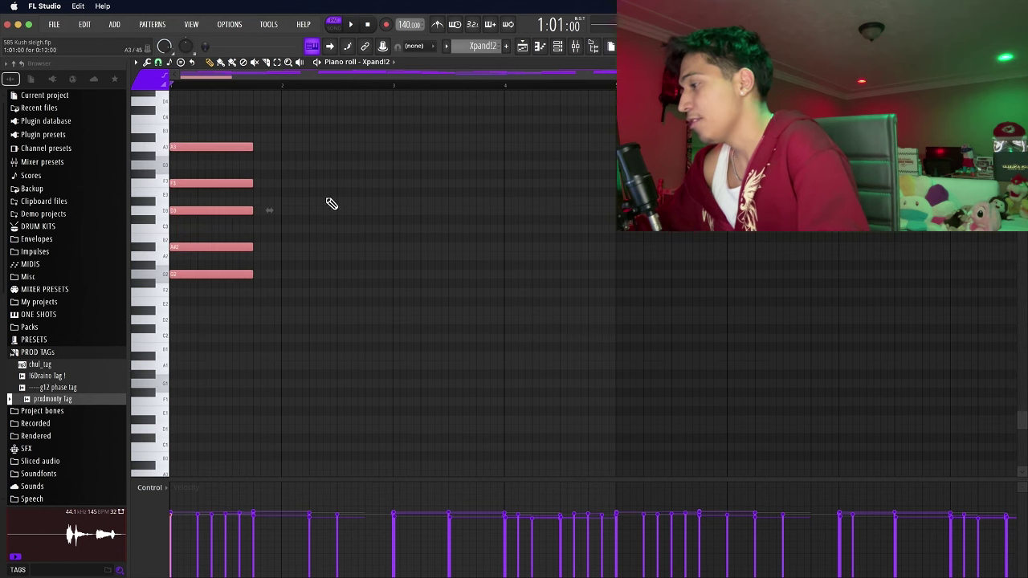
pyautogui.hotkey('ctrl', 'd')
pyautogui.hotkey('ctrl', 'a')
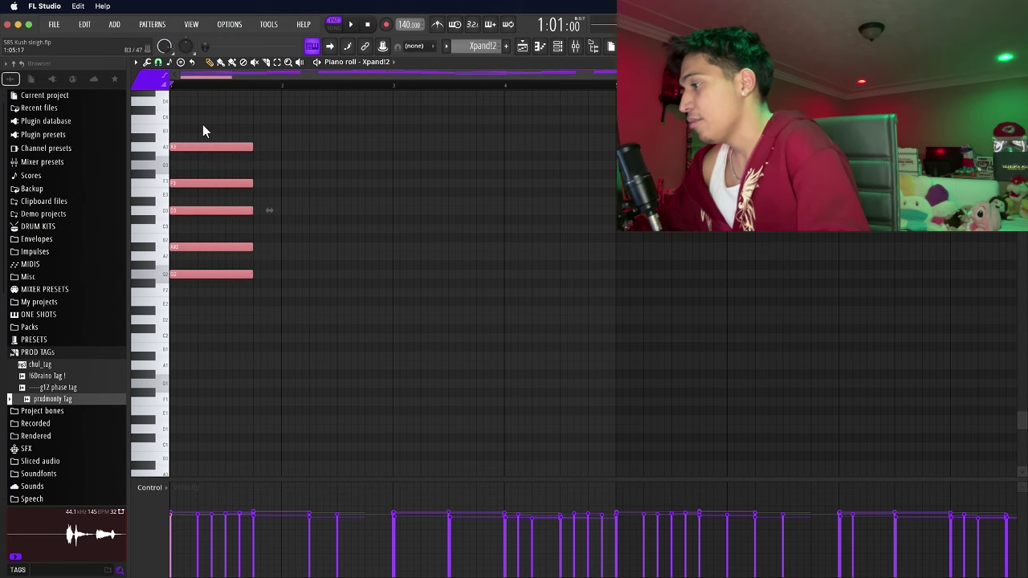
pyautogui.hotkey('ctrl', 'Up')
pyautogui.hotkey('ctrl', 'Up')
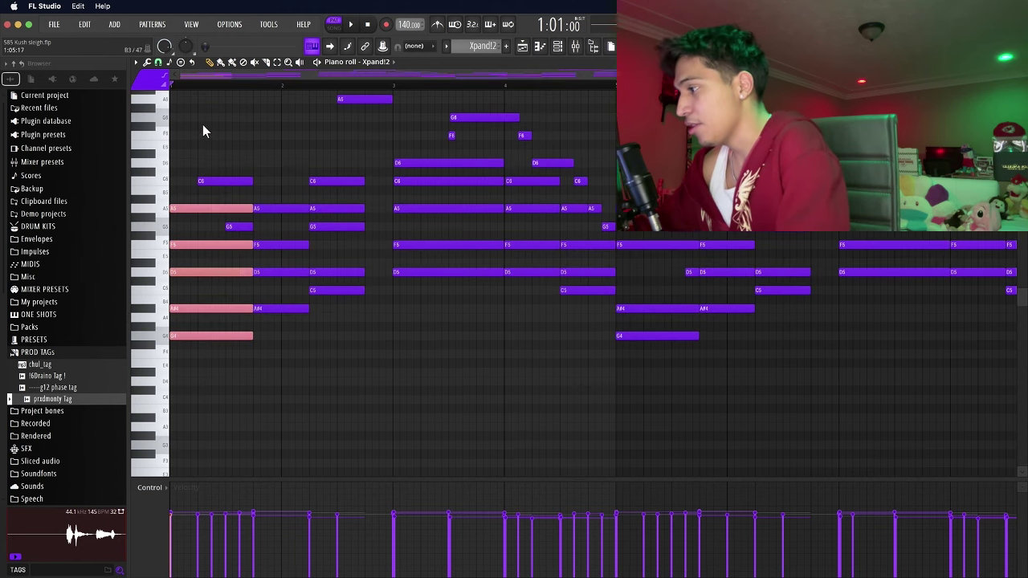
# Step: Delete the overlapping D5 note from the opening chord and clear the note selection
pyautogui.hotkey('ctrl', 'd')
pyautogui.rightClick(202, 274)
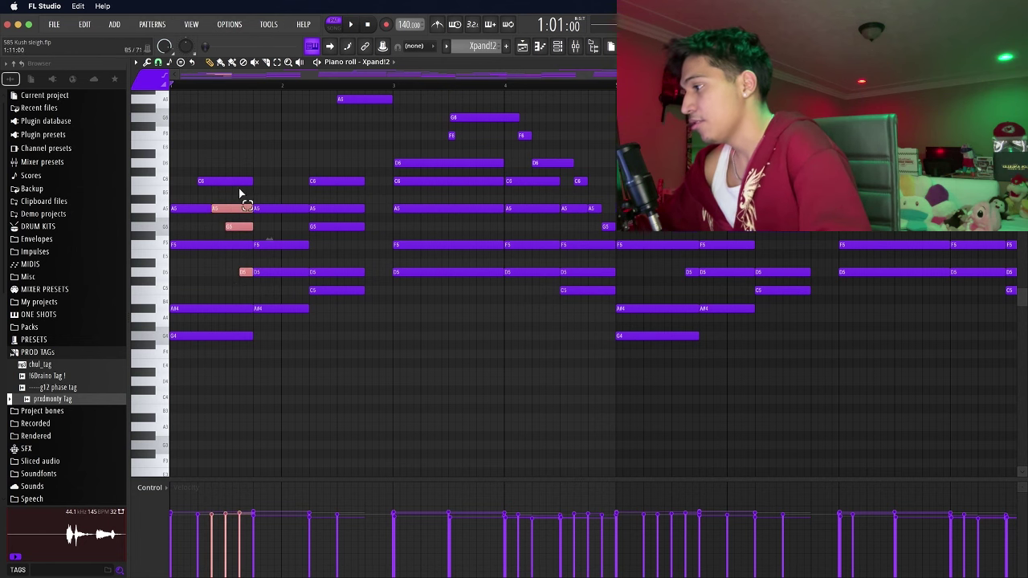
pyautogui.hotkey('ctrl', 'd')
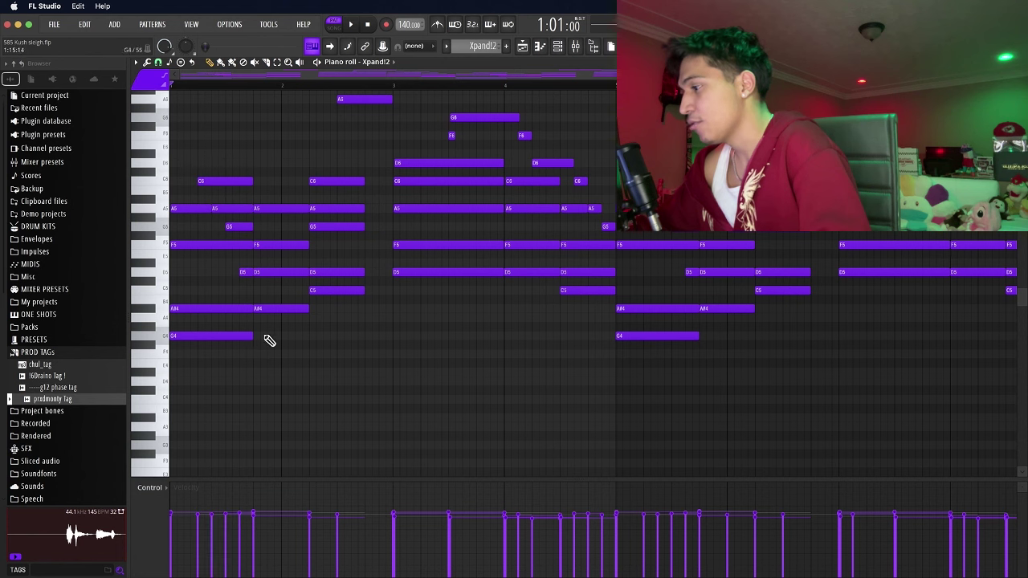
pyautogui.moveTo(284, 351)
pyautogui.mouseDown()
pyautogui.moveTo(257, 200)
pyautogui.moveTo(245, 247)
pyautogui.mouseUp()
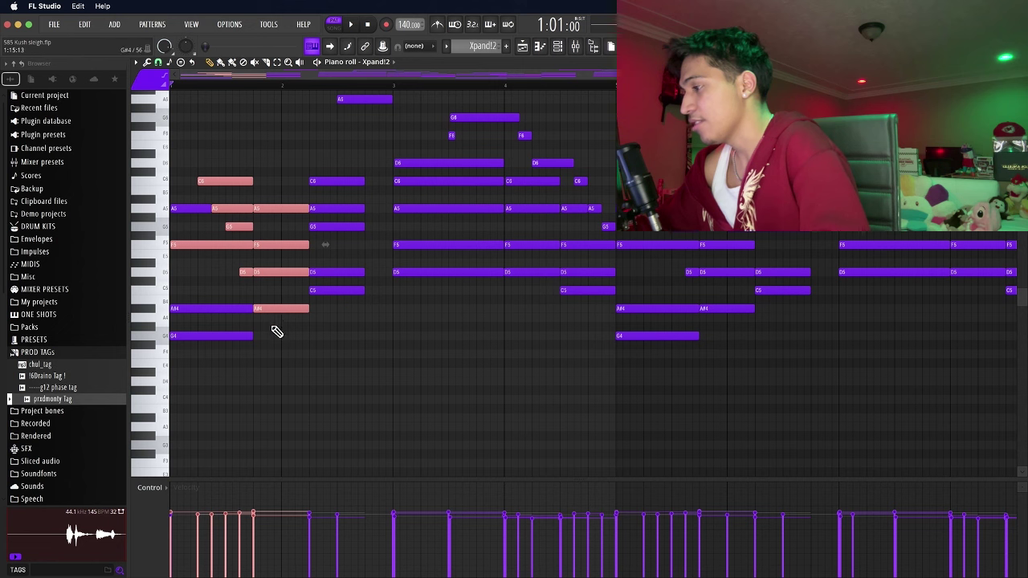
pyautogui.moveTo(273, 330); pyautogui.dragTo(299, 190)
pyautogui.hotkey('ctrl', 'd')
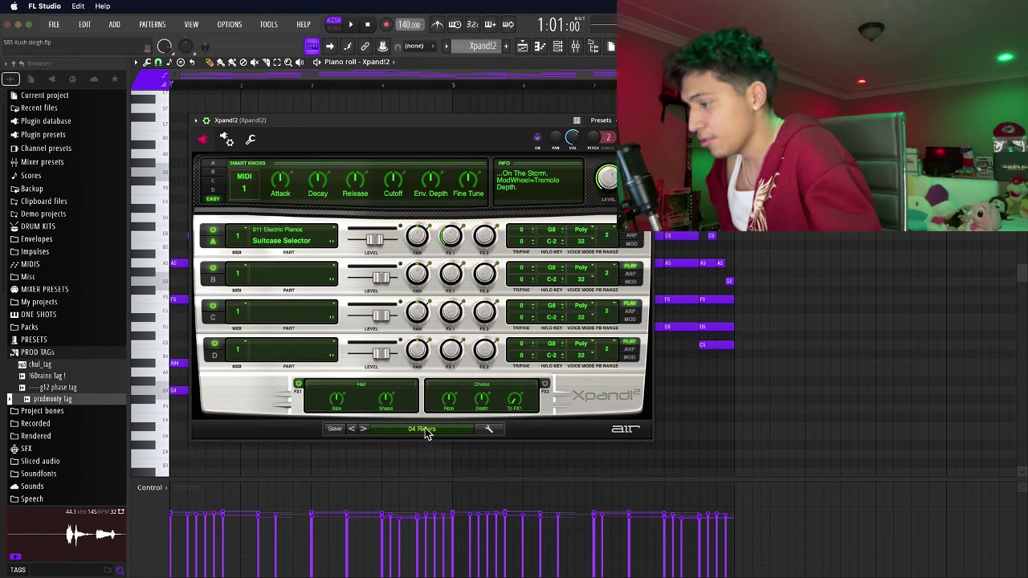
# Step: Close Xpand!2 and bring up the Purity keys with its mixer insert
pyautogui.press('Down')
pyautogui.press('F6')
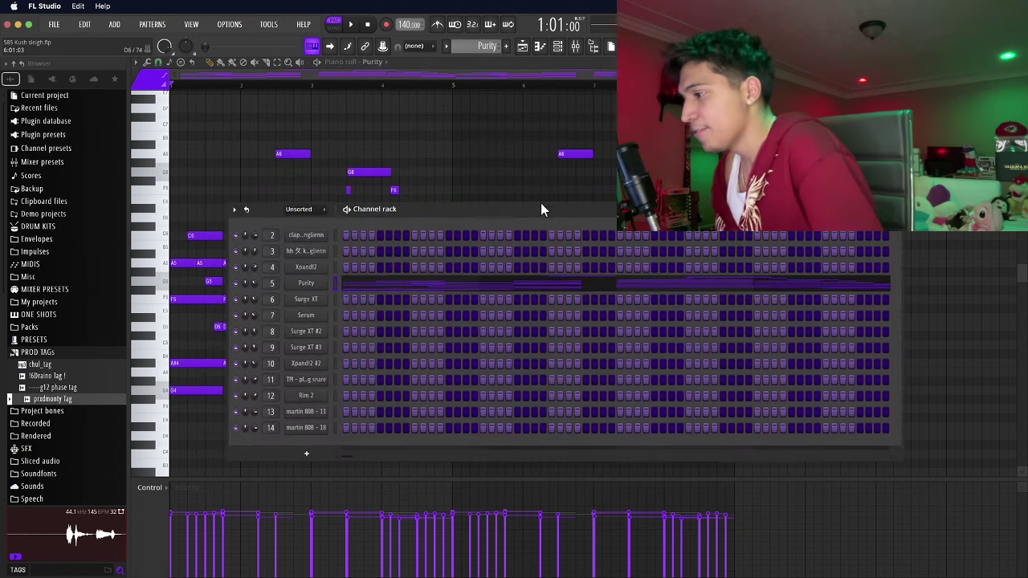
pyautogui.click(313, 289)
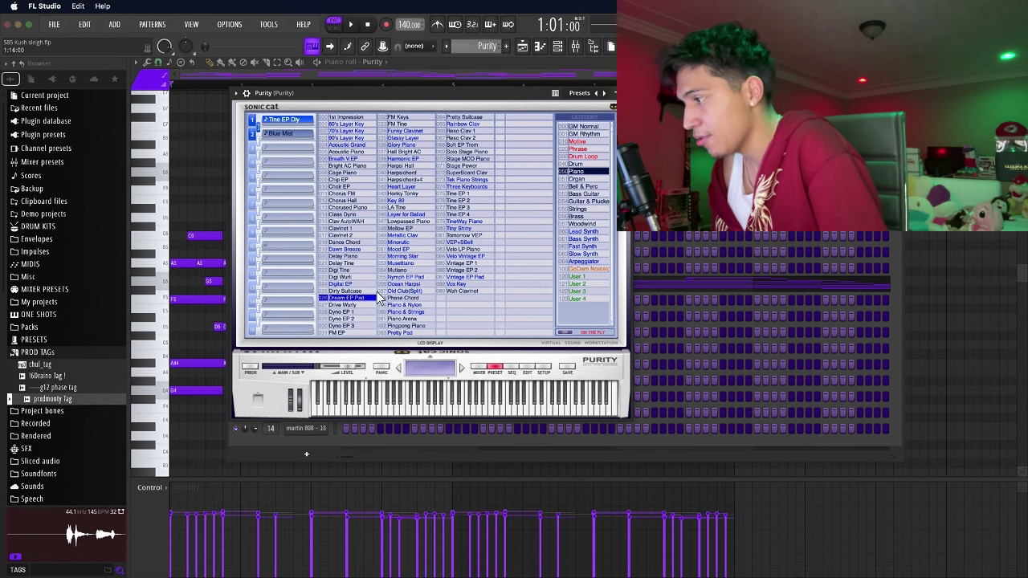
pyautogui.press('F9')
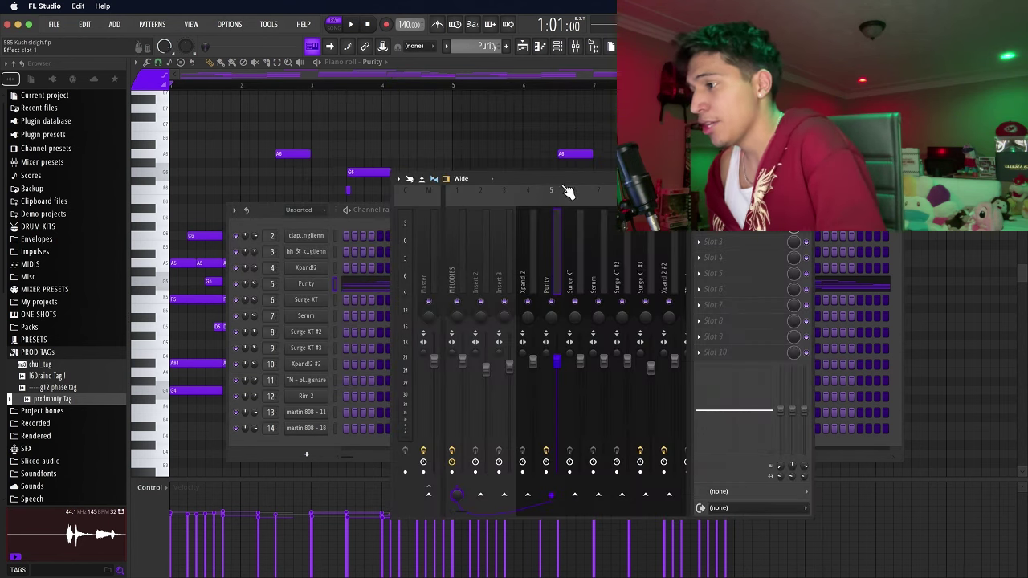
# Step: Inspect the Portal effect on Purity's insert, then stop playback
pyautogui.click(633, 232)
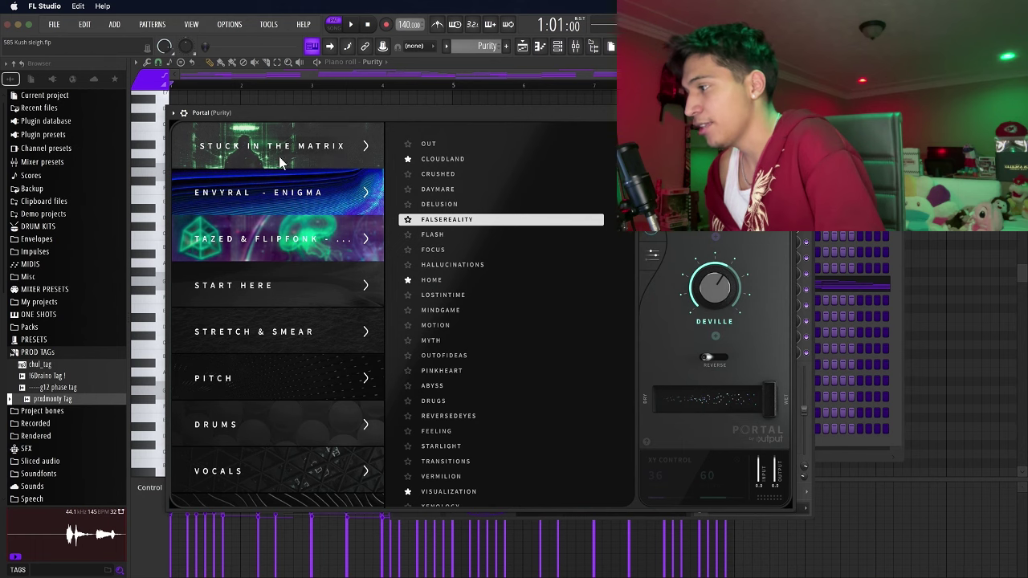
pyautogui.scroll(-3, 324, 366)
pyautogui.scroll(-3, 325, 367)
pyautogui.scroll(-5, 318, 423)
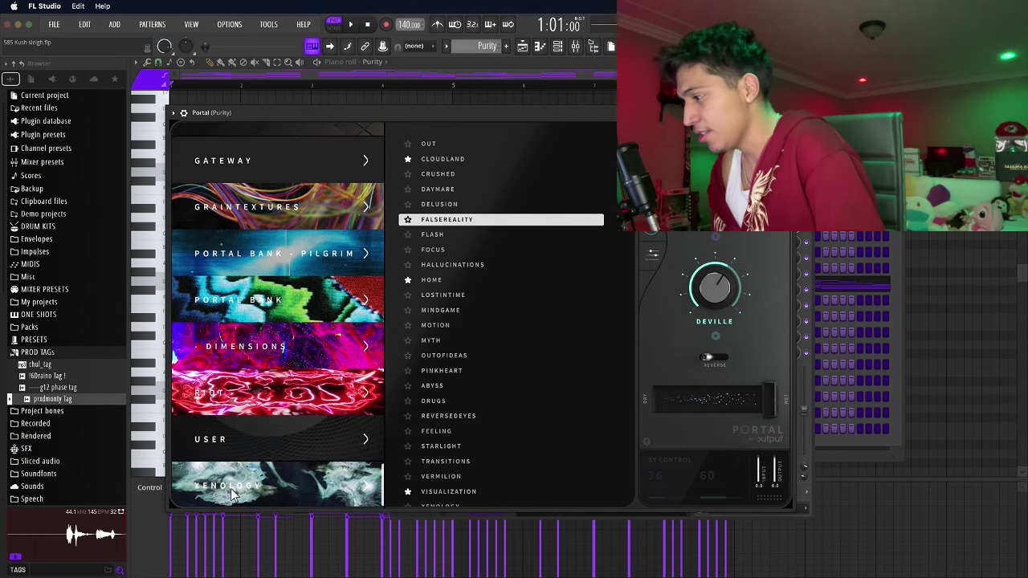
pyautogui.press('Escape')
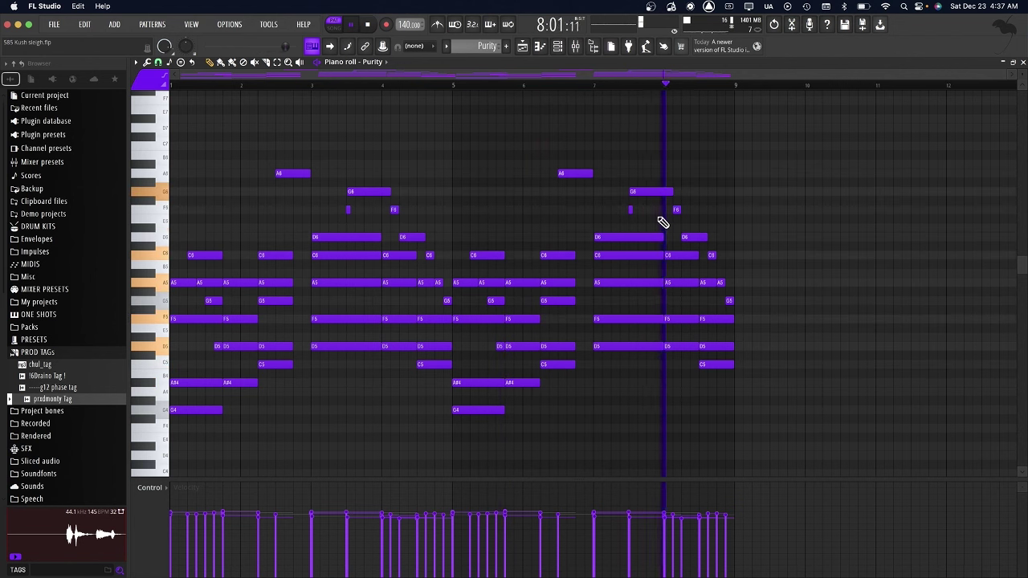
pyautogui.press('space')
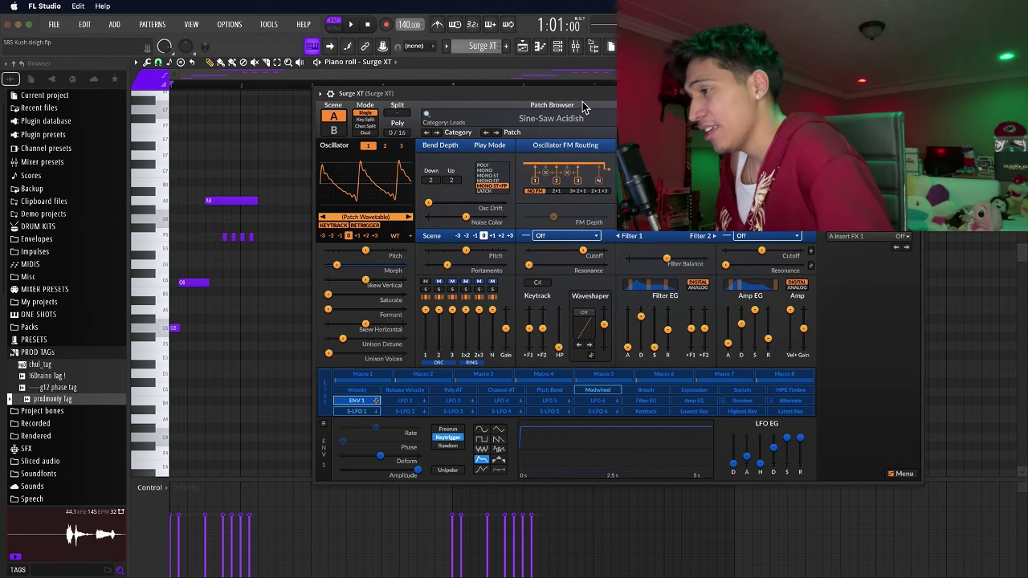
# Step: Close the Surge XT Sine-Saw Acidish window and play back its lead melody
pyautogui.moveTo(596, 95); pyautogui.dragTo(527, 156)
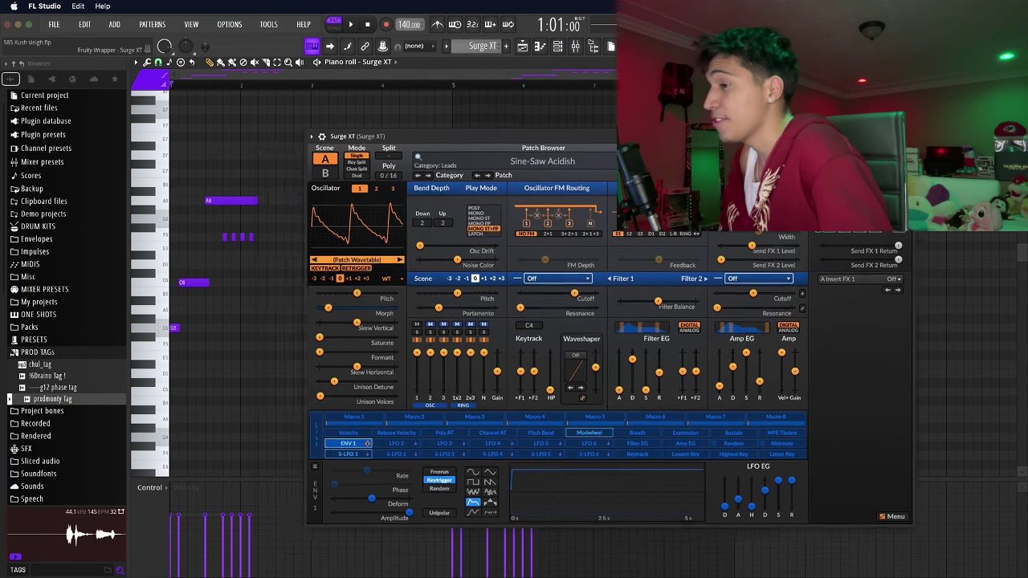
pyautogui.moveTo(527, 147); pyautogui.dragTo(487, 138)
pyautogui.press('Escape')
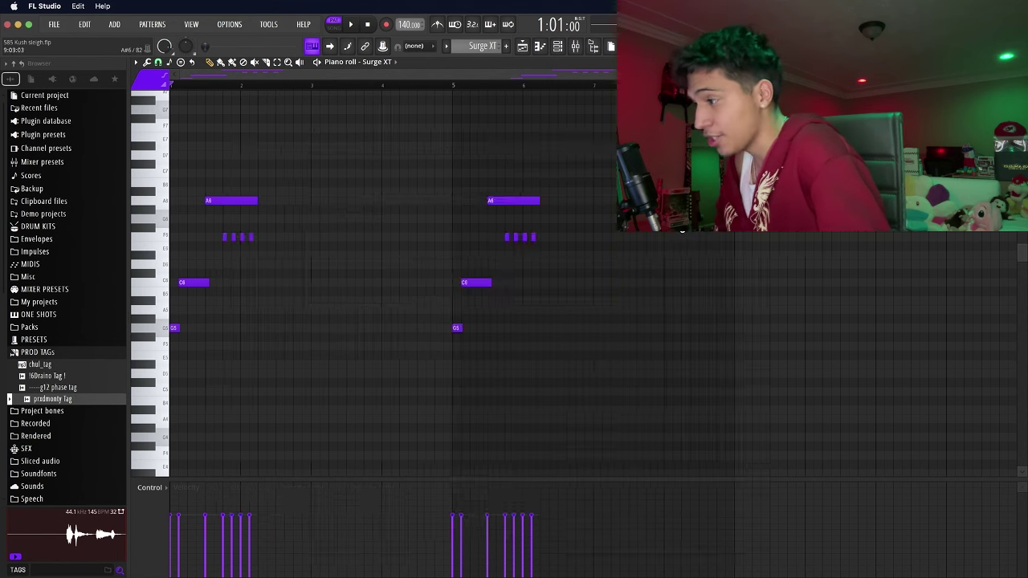
pyautogui.scroll(3, 321, 264)
pyautogui.moveTo(172, 133); pyautogui.dragTo(312, 374)
pyautogui.click(413, 279)
pyautogui.scroll(-2, 425, 305)
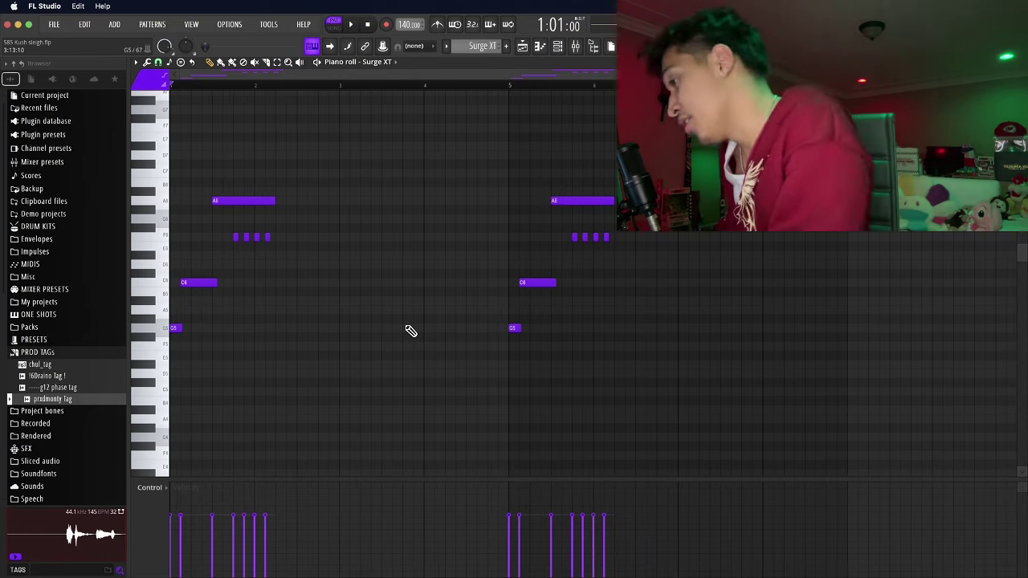
pyautogui.press('space')
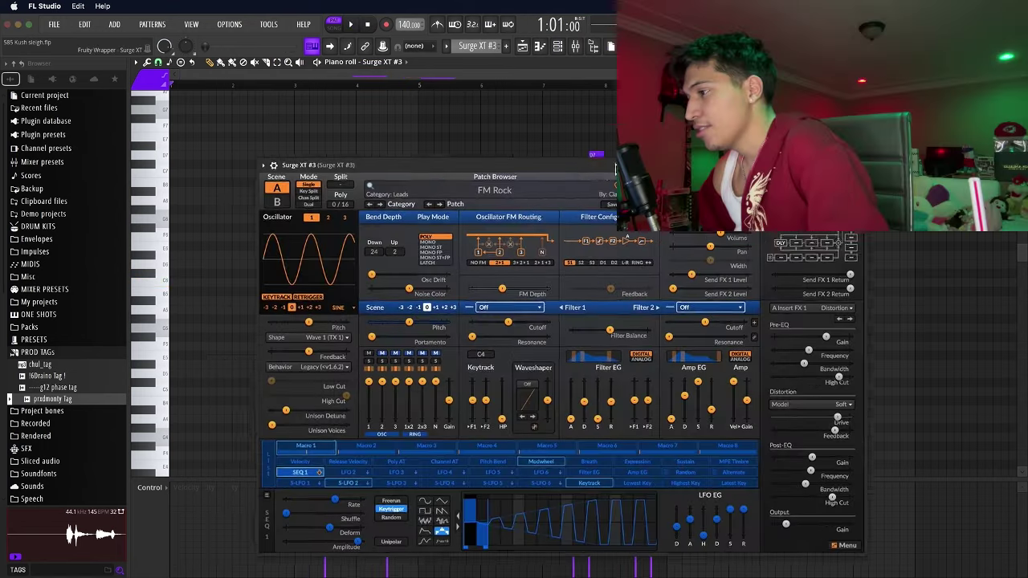
# Step: Close Surge XT #3 and play its FM Rock melody of G6, F6, D7, C7
pyautogui.moveTo(401, 144); pyautogui.dragTo(300, 207)
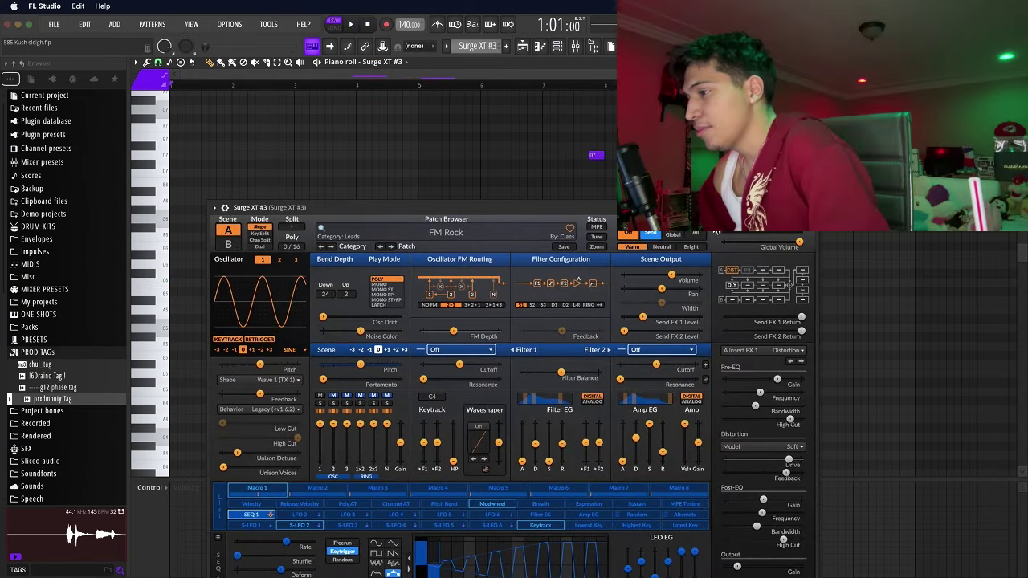
pyautogui.click(806, 207)
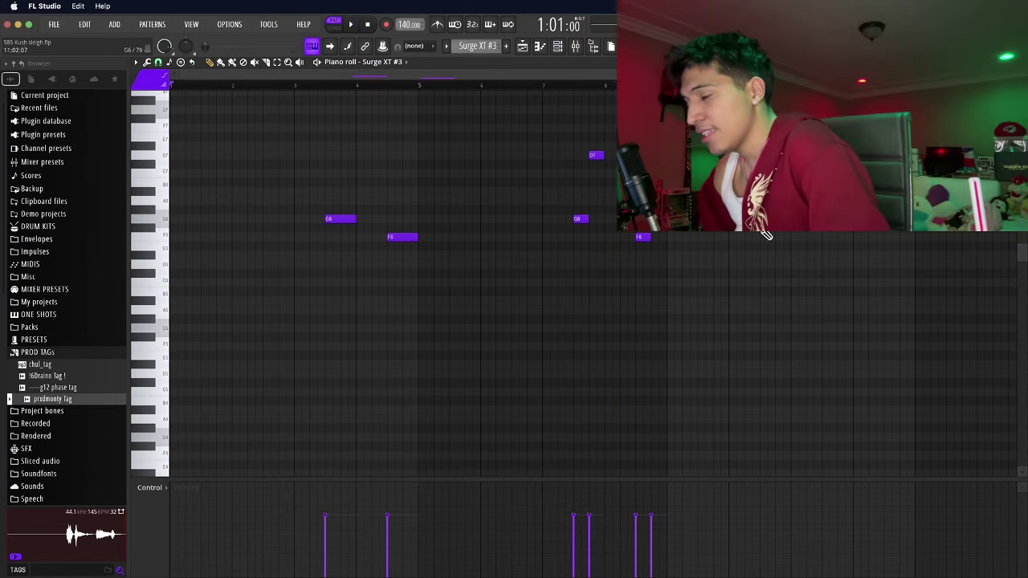
pyautogui.click(556, 50)
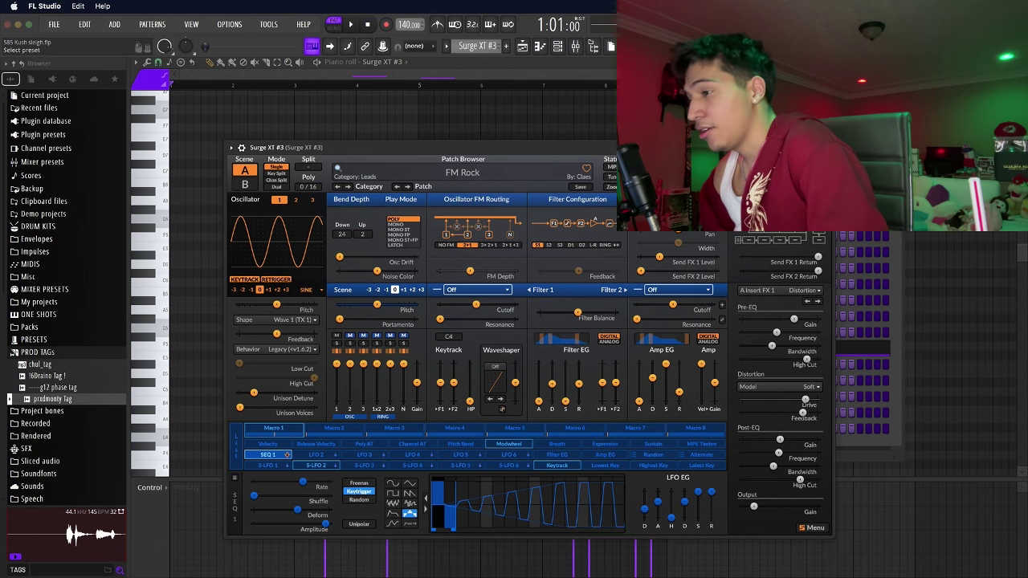
pyautogui.press('Escape')
pyautogui.press('Escape')
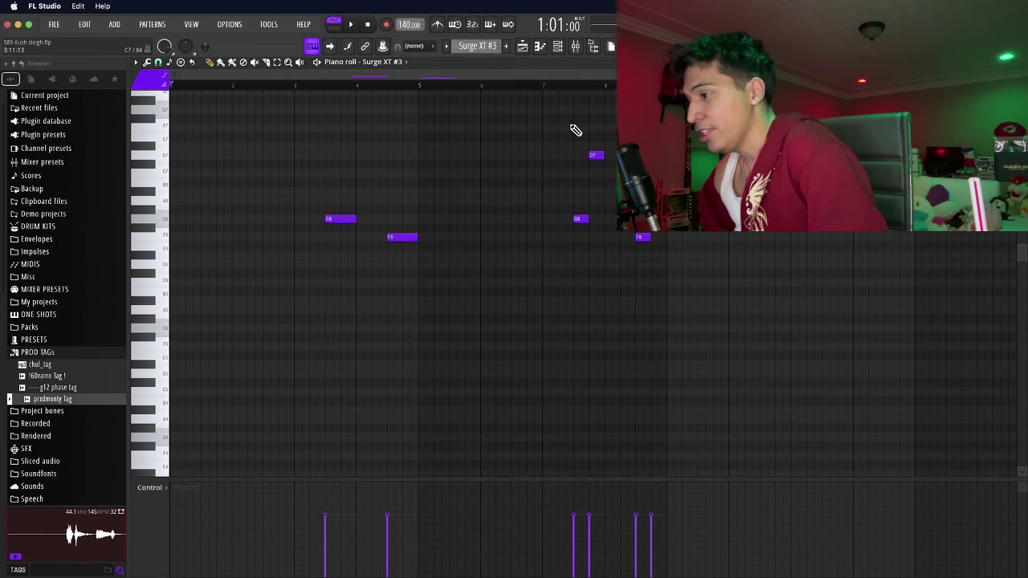
pyautogui.click(559, 48)
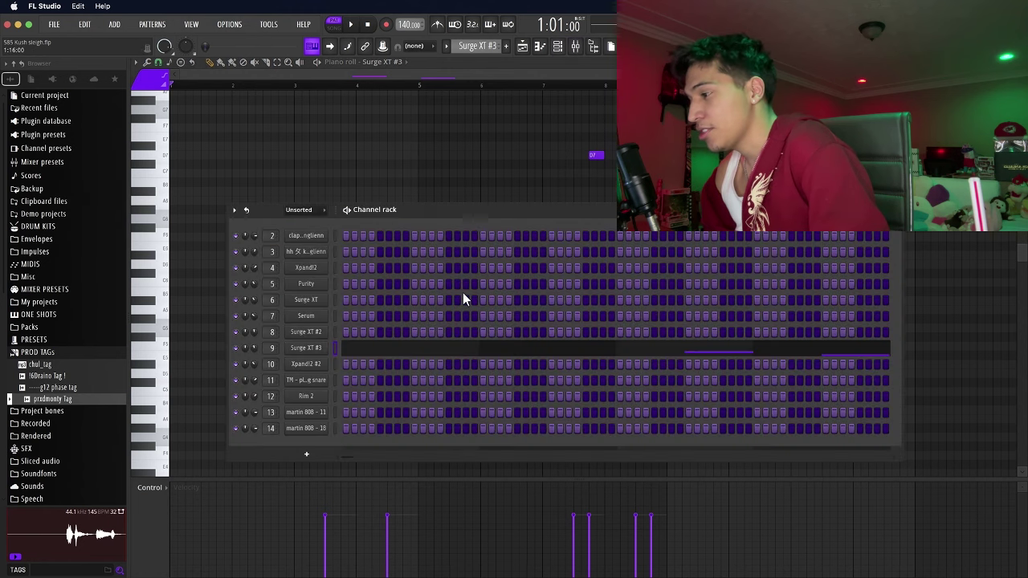
pyautogui.click(894, 209)
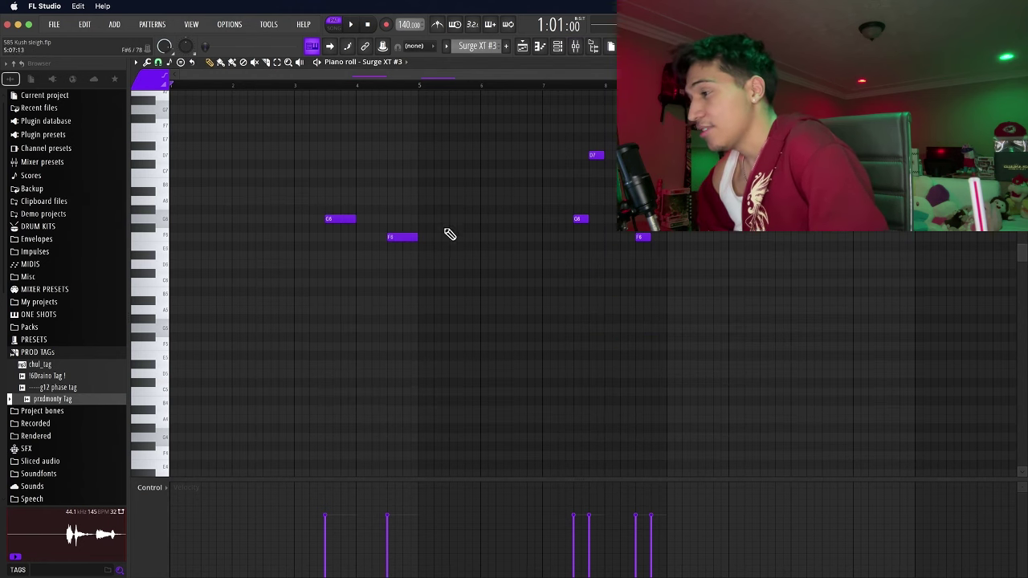
pyautogui.scroll(1, 473, 241)
pyautogui.scroll(2, 490, 241)
pyautogui.press('space')
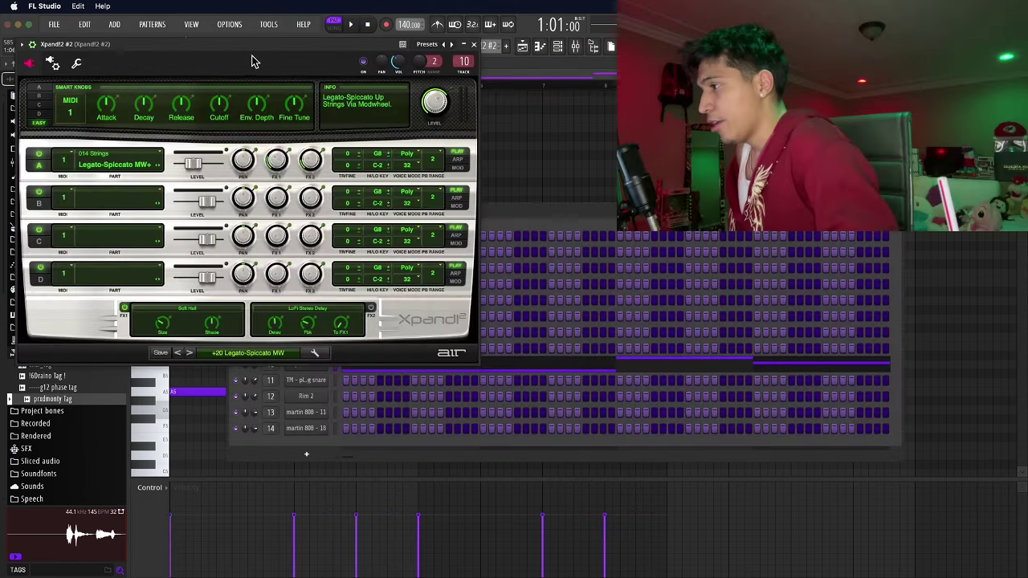
# Step: Keep Xpand!2 #2 on +20 Legato-Spiccato MW and play its A5, C6, D6 string line
pyautogui.moveTo(265, 48)
pyautogui.mouseDown()
pyautogui.moveTo(332, 94)
pyautogui.moveTo(462, 132)
pyautogui.mouseUp()
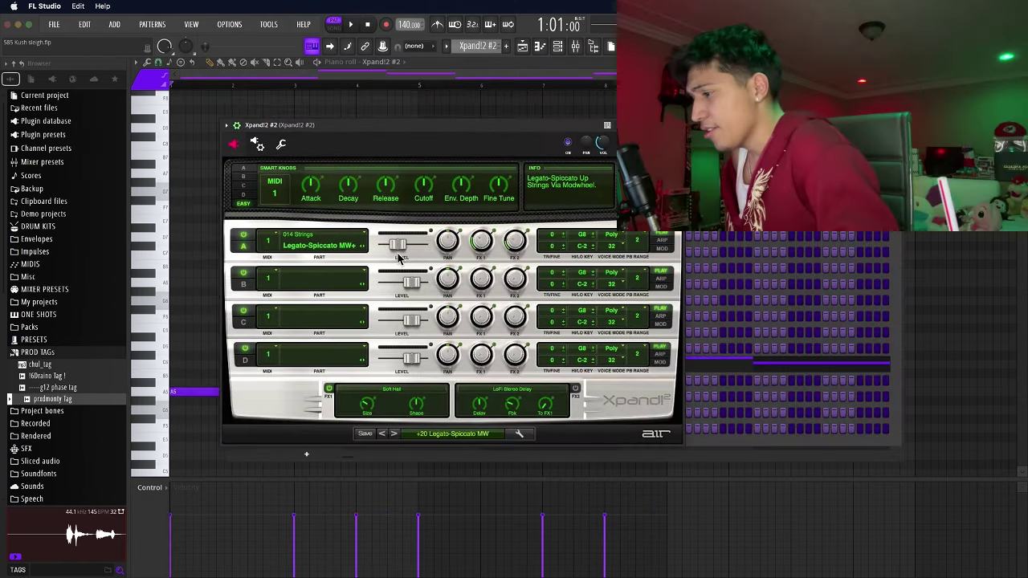
pyautogui.click(447, 437)
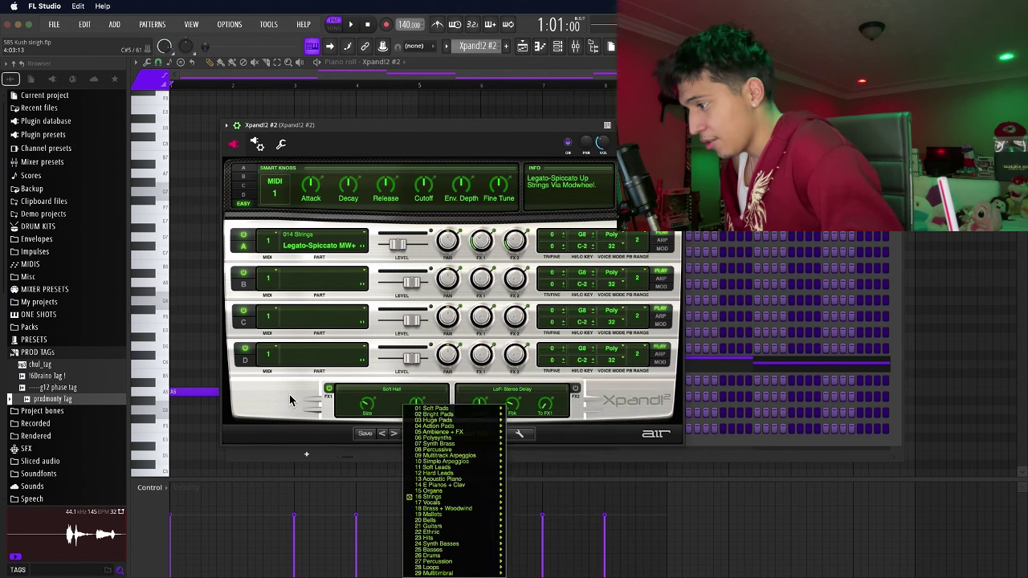
pyautogui.click(291, 400)
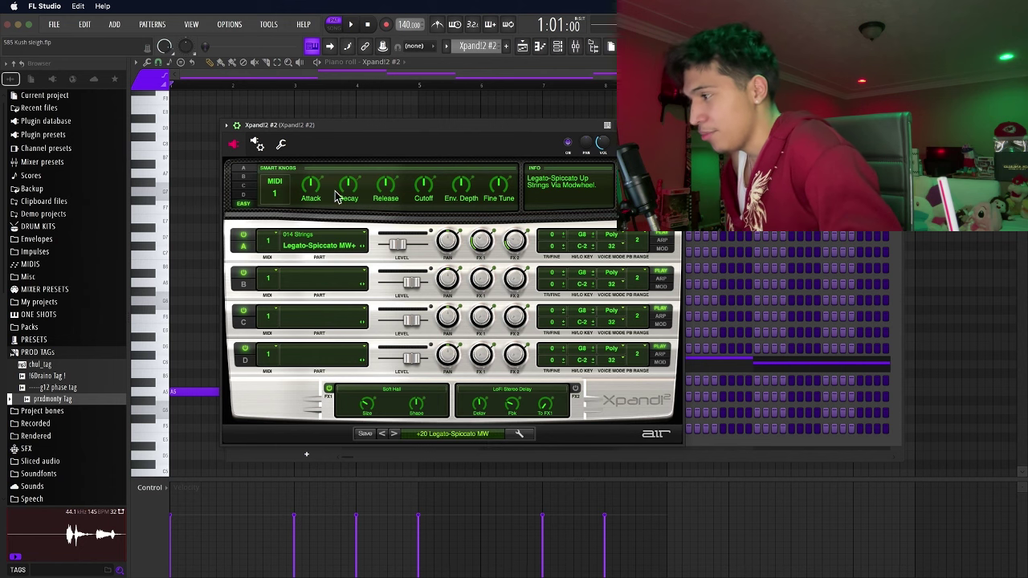
pyautogui.press('Escape')
pyautogui.press('Escape')
pyautogui.scroll(-5, 445, 272)
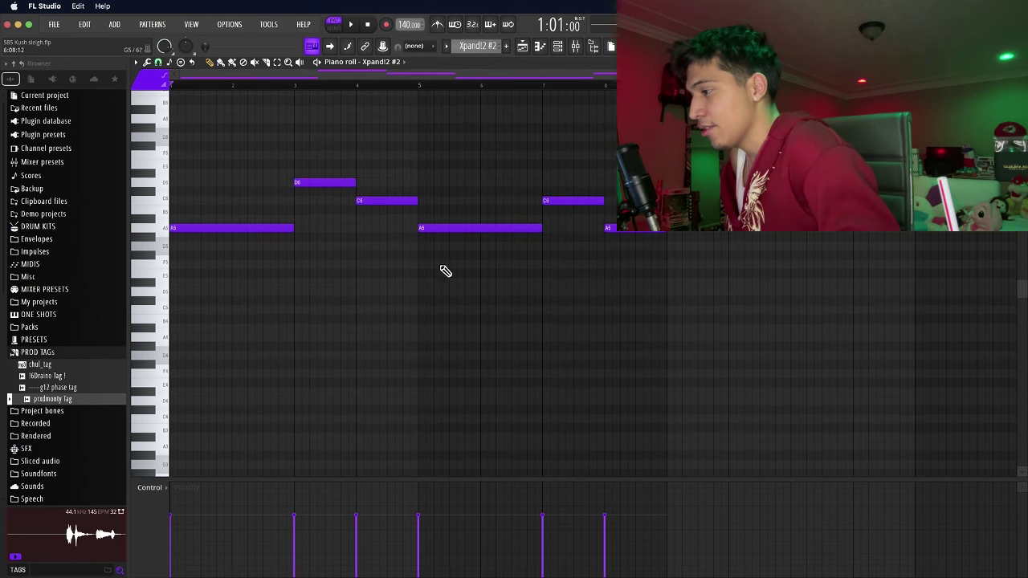
pyautogui.press('space')
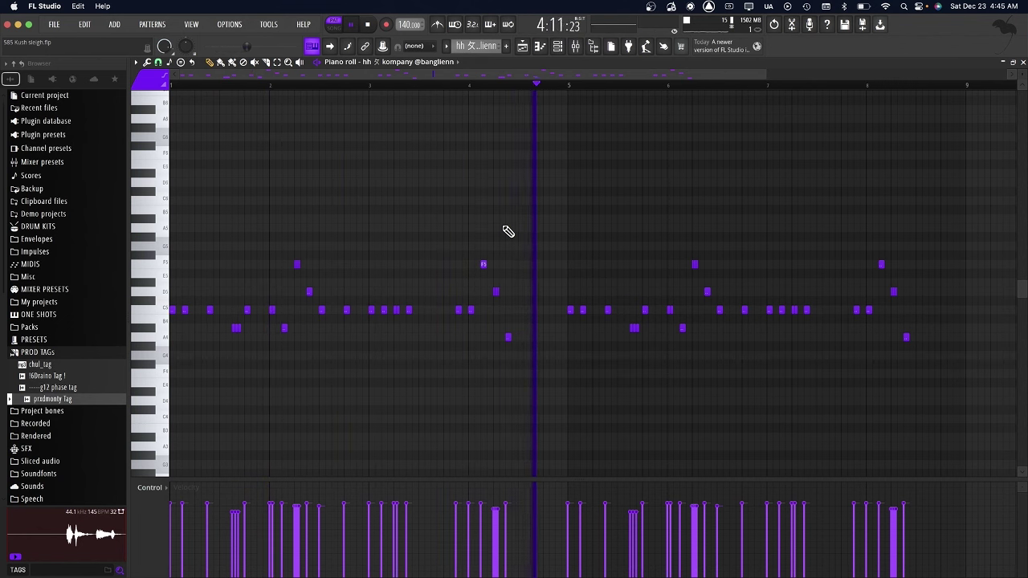
# Step: Step through the clap and martin 808 - 11 patterns during playback
pyautogui.press('KP_Subtract')
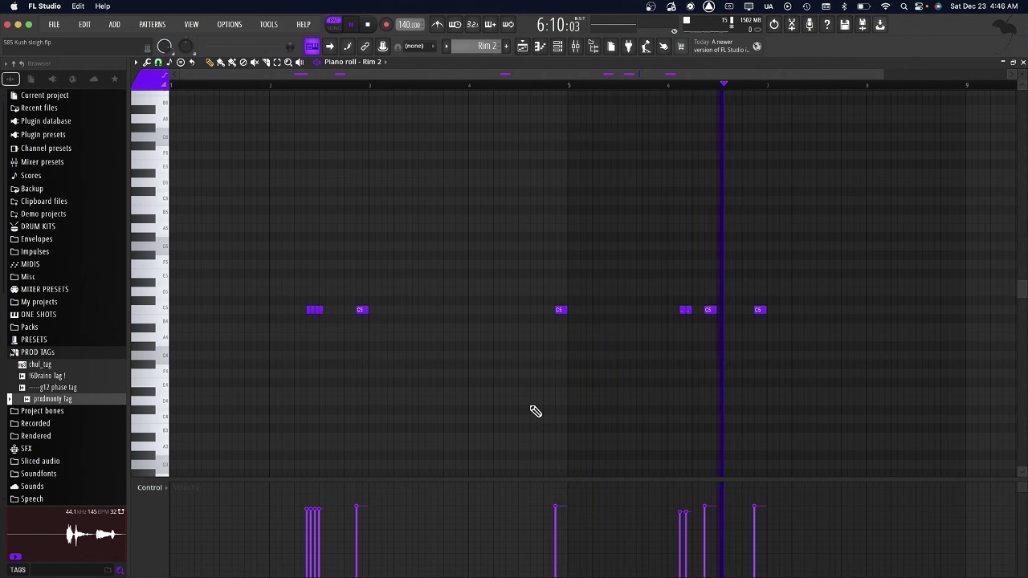
pyautogui.press('Down')
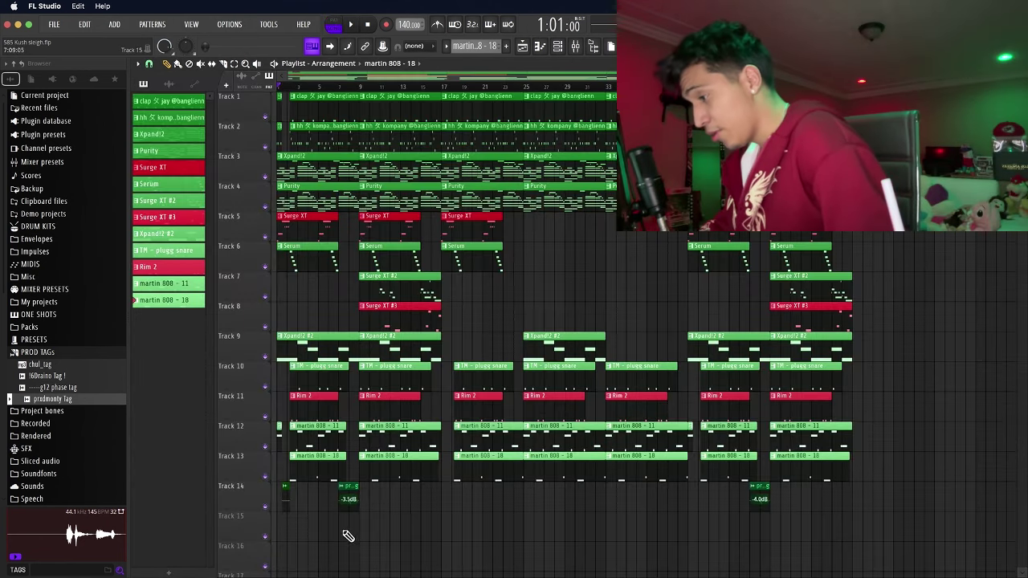
pyautogui.moveTo(348, 535); pyautogui.dragTo(281, 90)
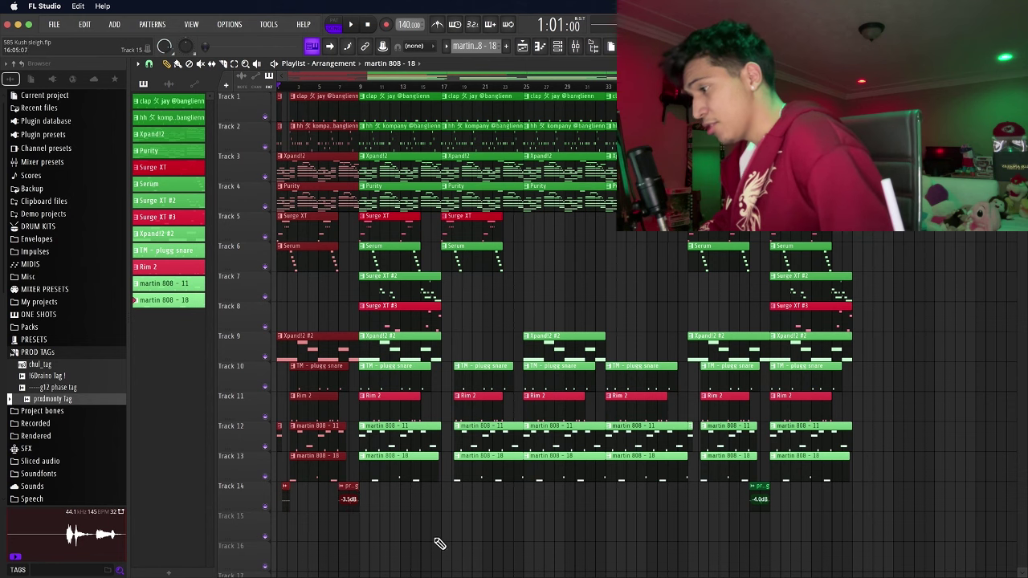
pyautogui.moveTo(439, 544); pyautogui.dragTo(164, 84)
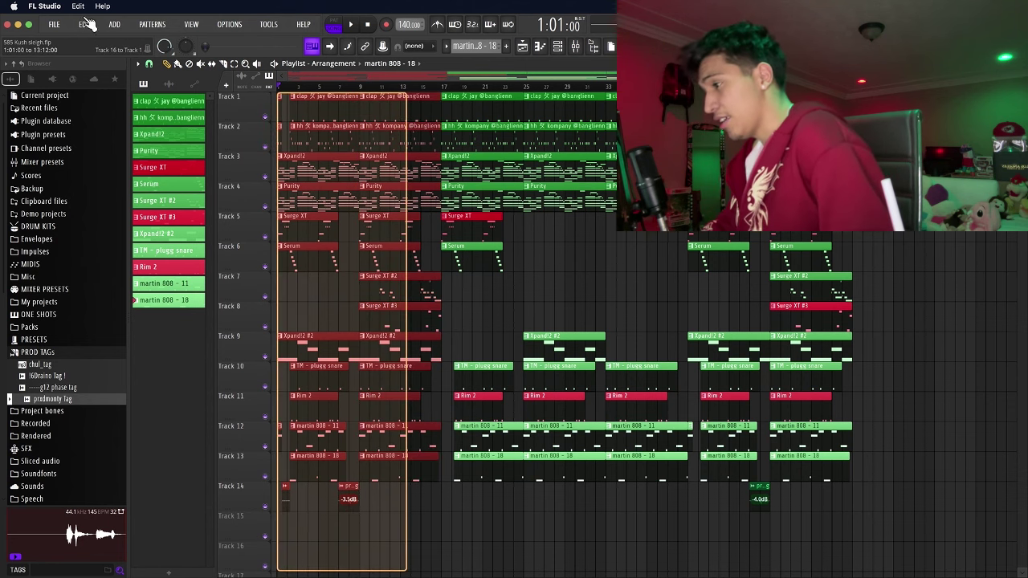
pyautogui.moveTo(472, 512); pyautogui.dragTo(667, 92)
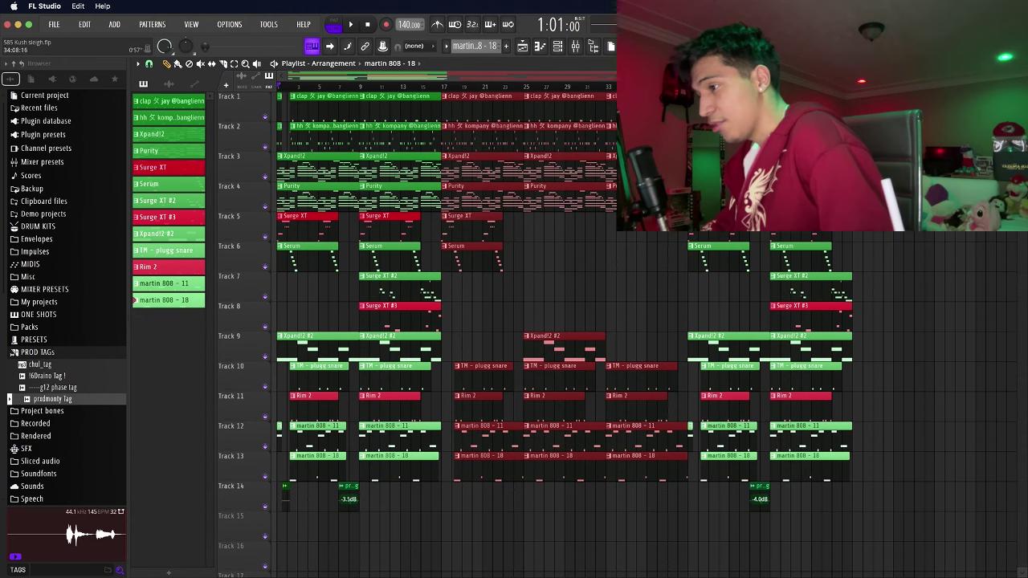
pyautogui.moveTo(695, 549); pyautogui.dragTo(918, 231)
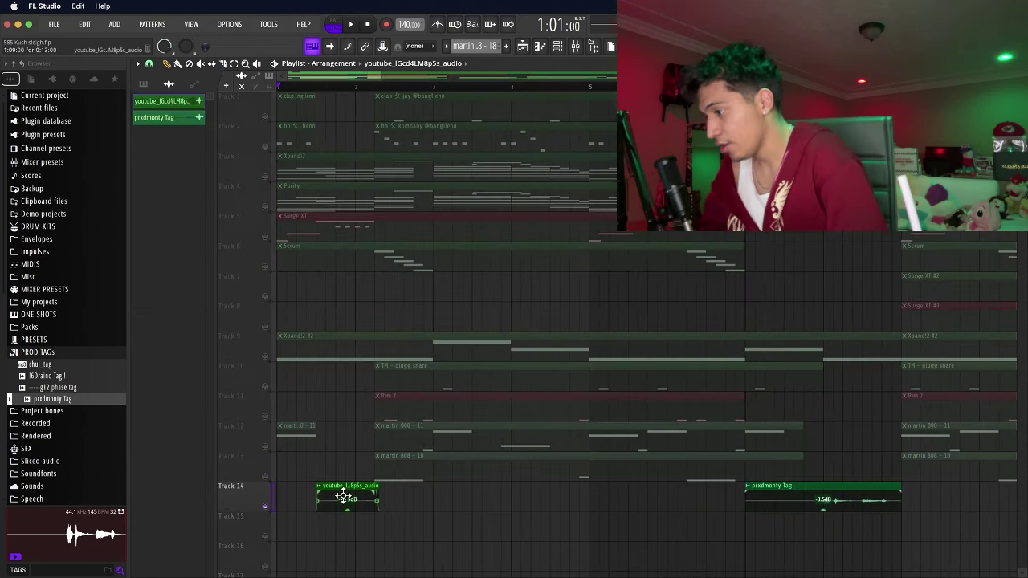
# Step: Close the track 14 chime clip's channel settings and play the song's opening bars
pyautogui.doubleClick(343, 495)
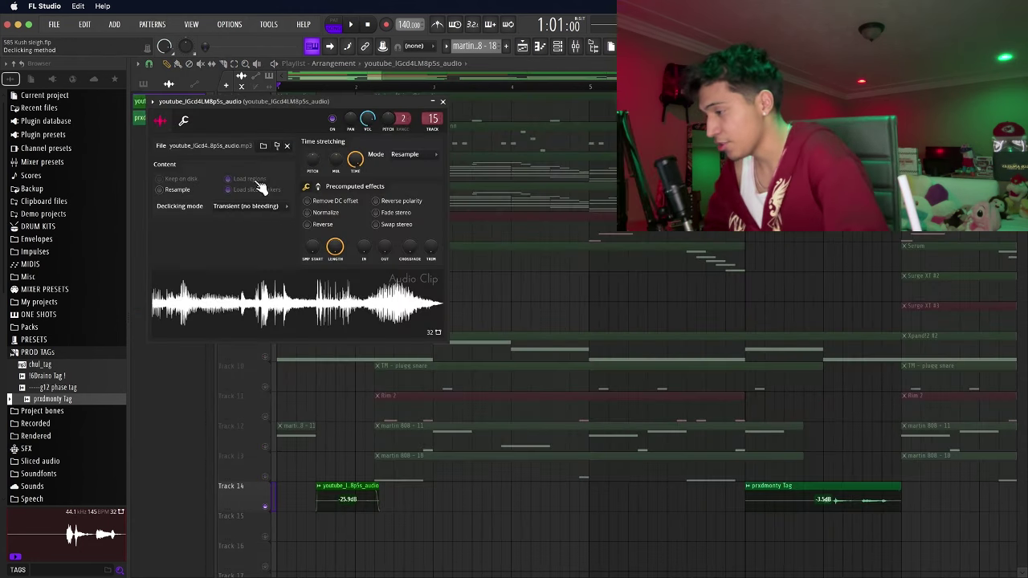
pyautogui.moveTo(260, 101); pyautogui.dragTo(304, 154)
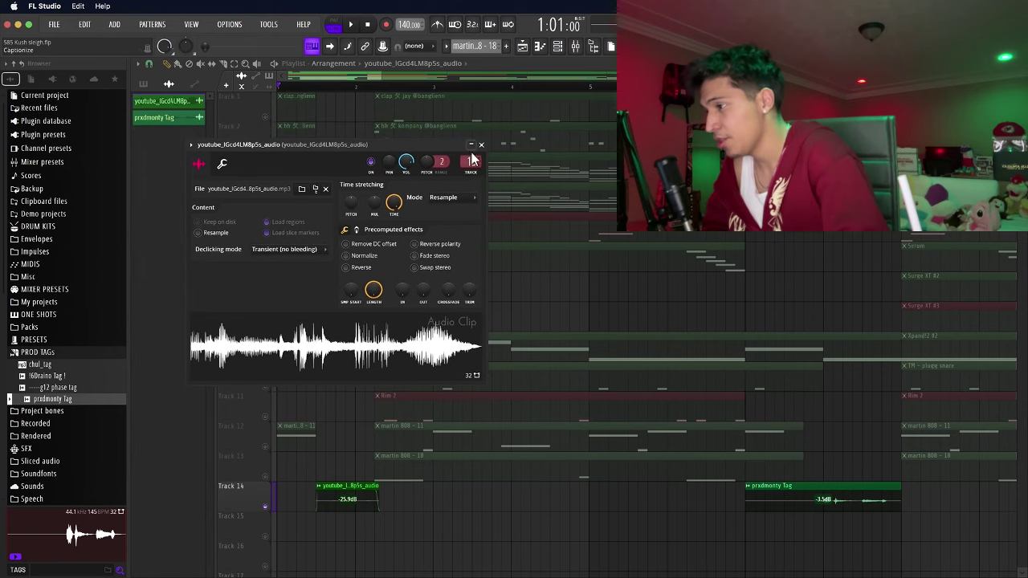
pyautogui.click(481, 144)
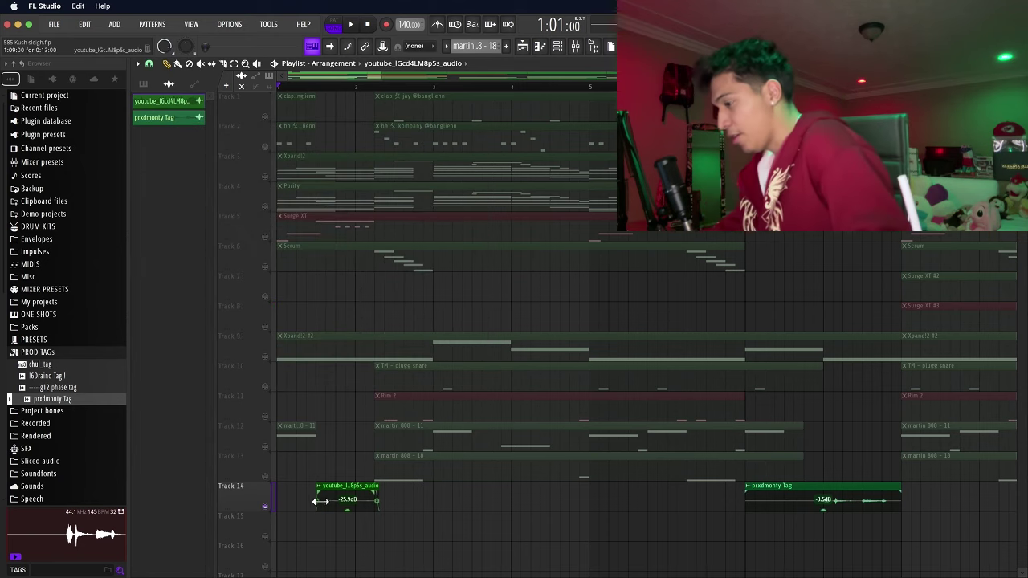
pyautogui.keyDown('ctrl'); pyautogui.scroll(3, 320, 501); pyautogui.keyUp('ctrl')
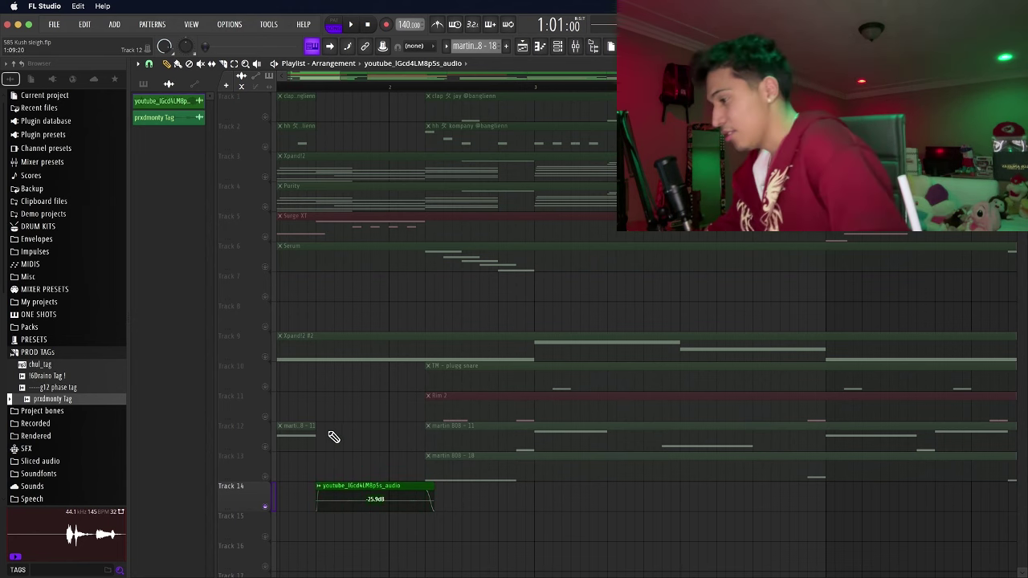
pyautogui.press('space')
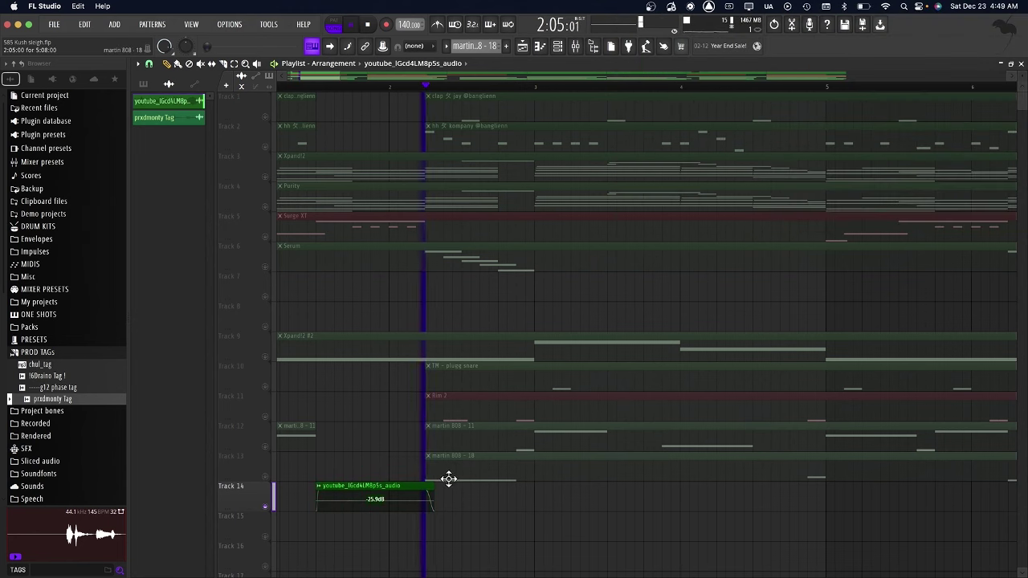